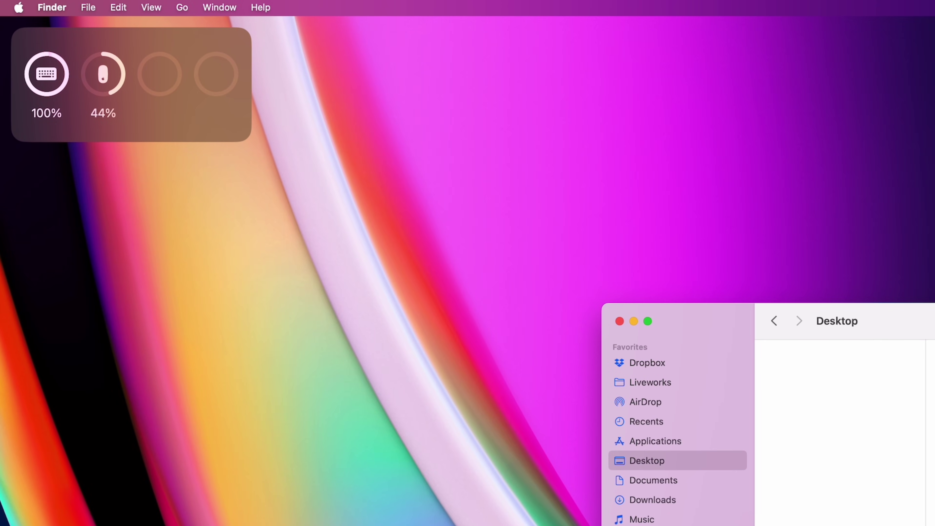
# Show Macintosh HD in list view with Users, Applications, Library and System sizes.
pyautogui.click(182, 7)
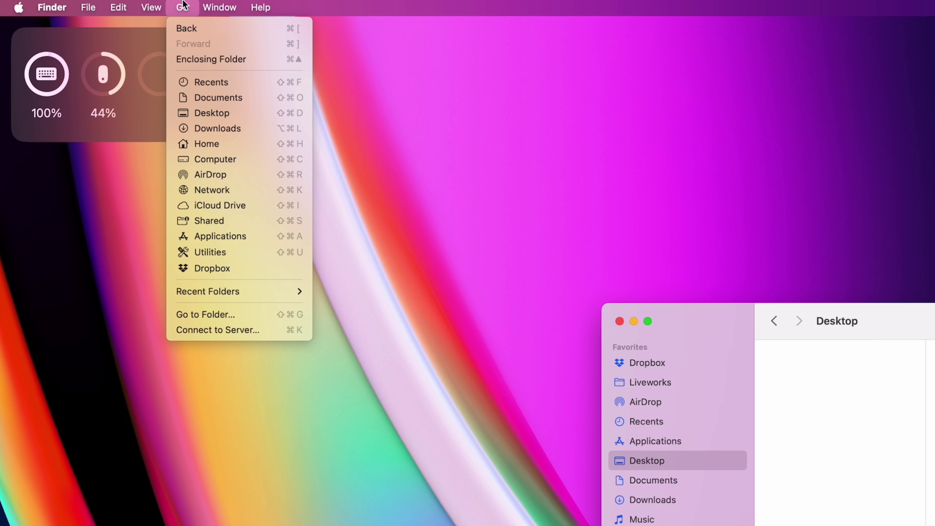
pyautogui.click(188, 145)
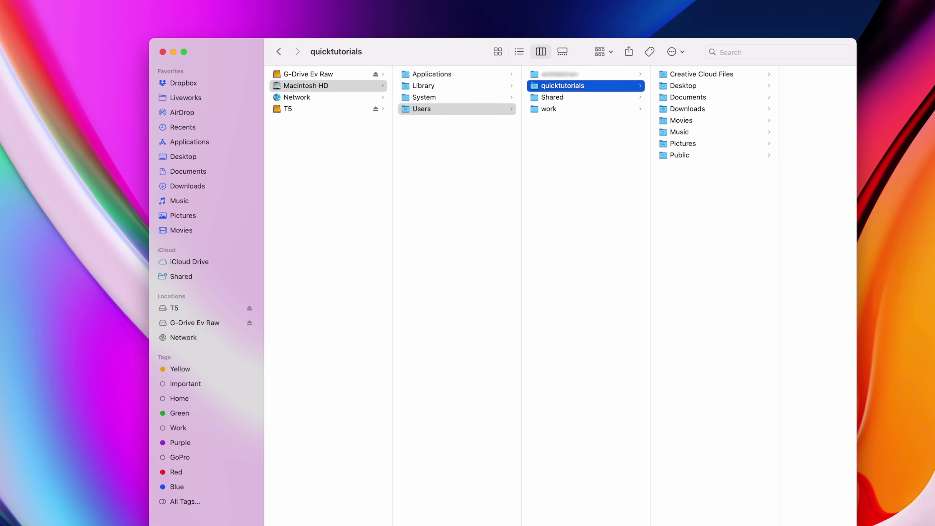
pyautogui.click(278, 87)
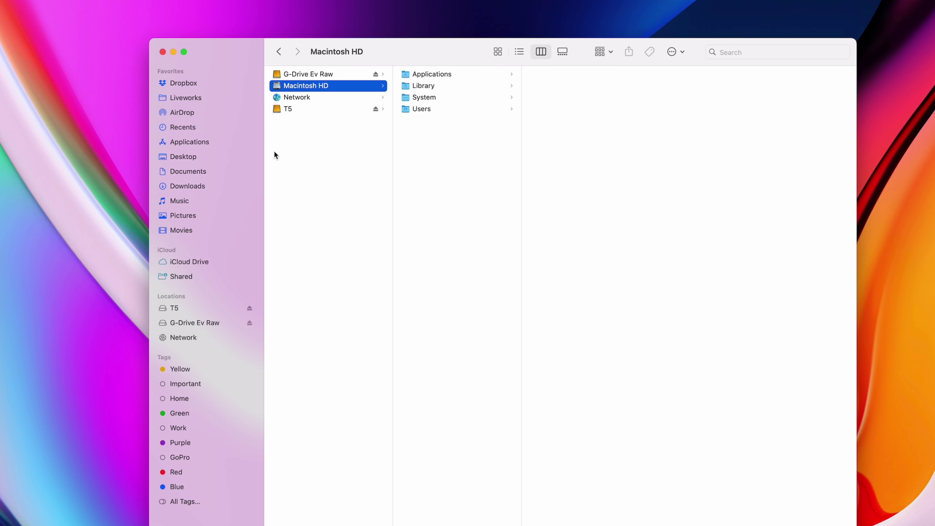
pyautogui.click(520, 51)
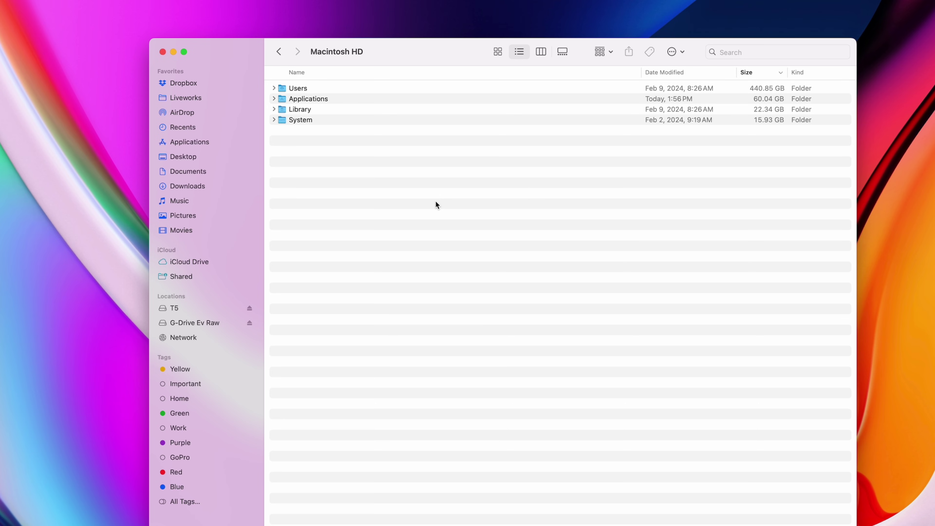
# Show hidden files and re-enable 'Calculate all sizes' in the folder's View Options.
pyautogui.press('super+shift+period')
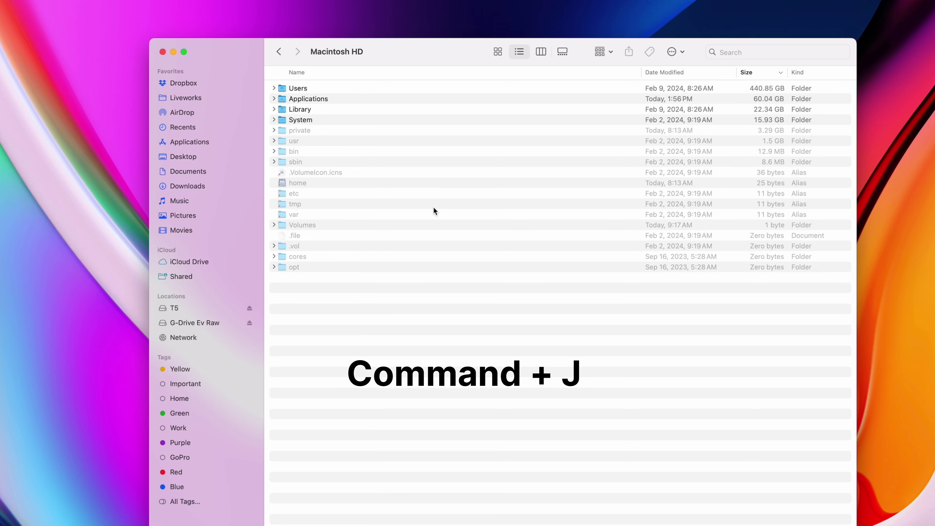
pyautogui.press('super+j')
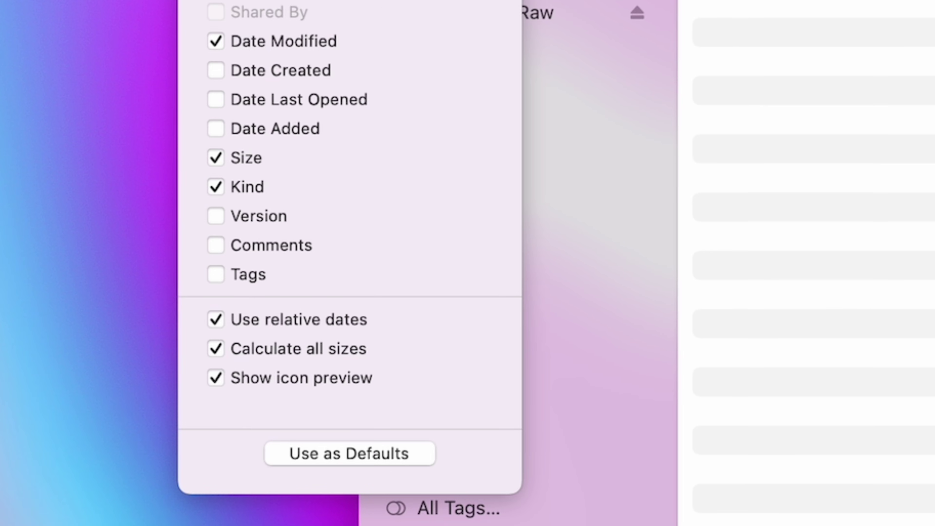
pyautogui.click(239, 353)
pyautogui.click(257, 355)
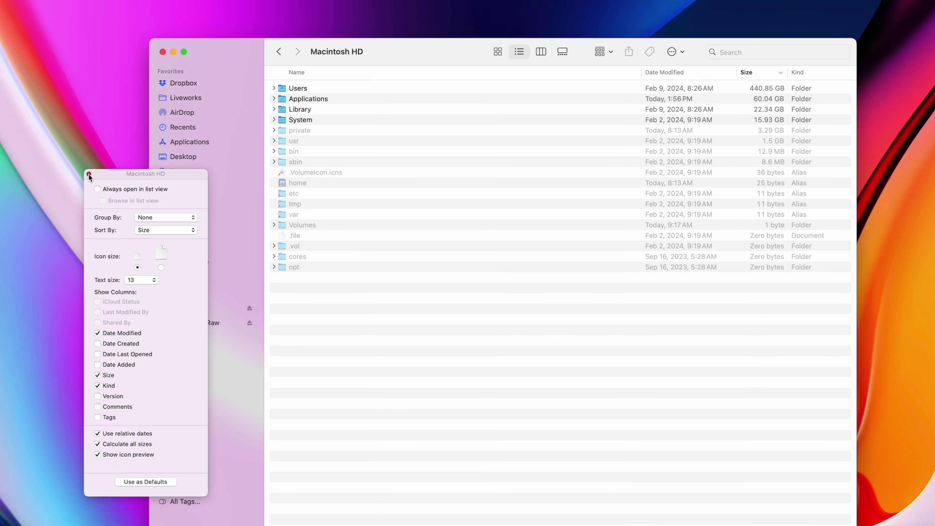
pyautogui.click(89, 174)
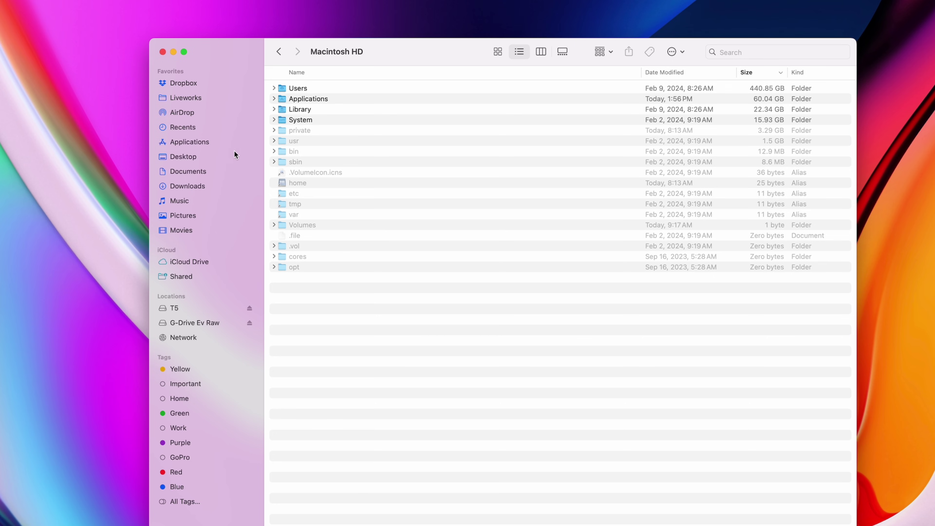
# Sort by size largest first and expand System, browsing its Library and PrivateFrameworks folders.
pyautogui.click(751, 72)
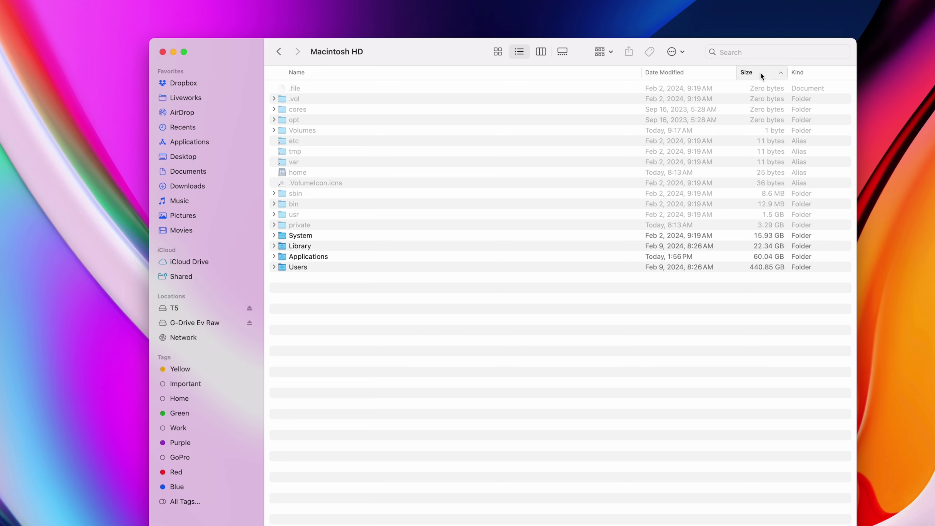
pyautogui.click(761, 72)
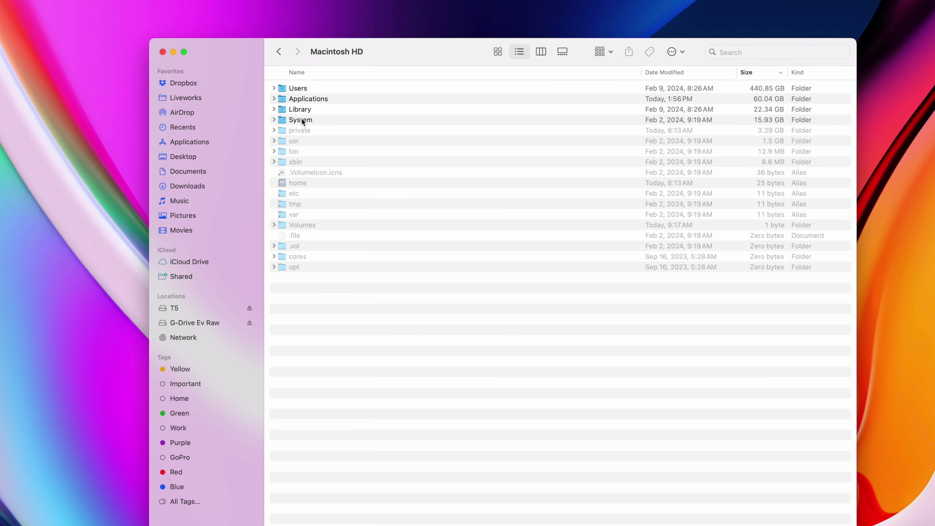
pyautogui.click(274, 121)
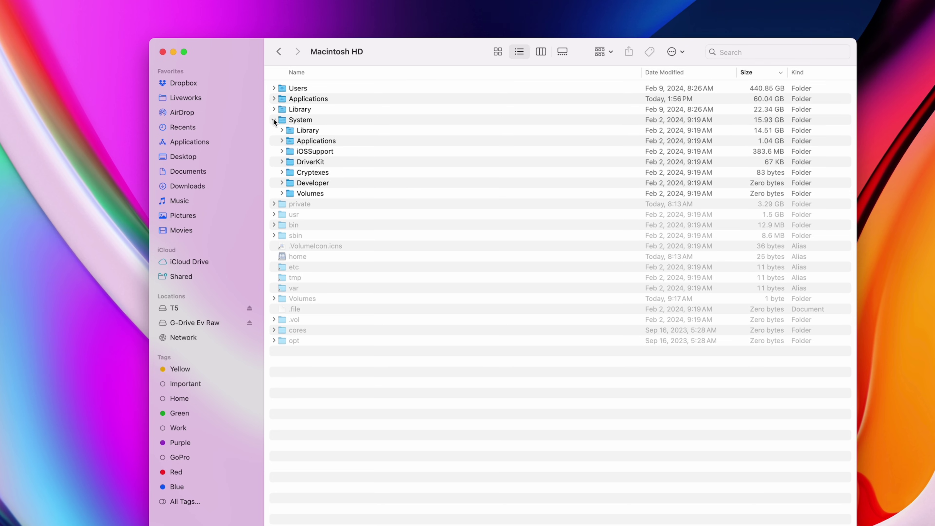
pyautogui.click(281, 131)
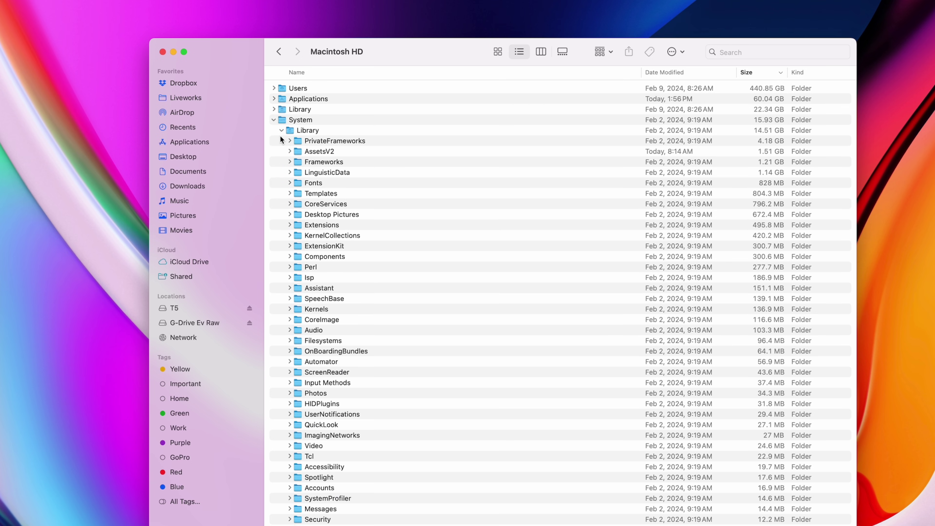
pyautogui.click(288, 142)
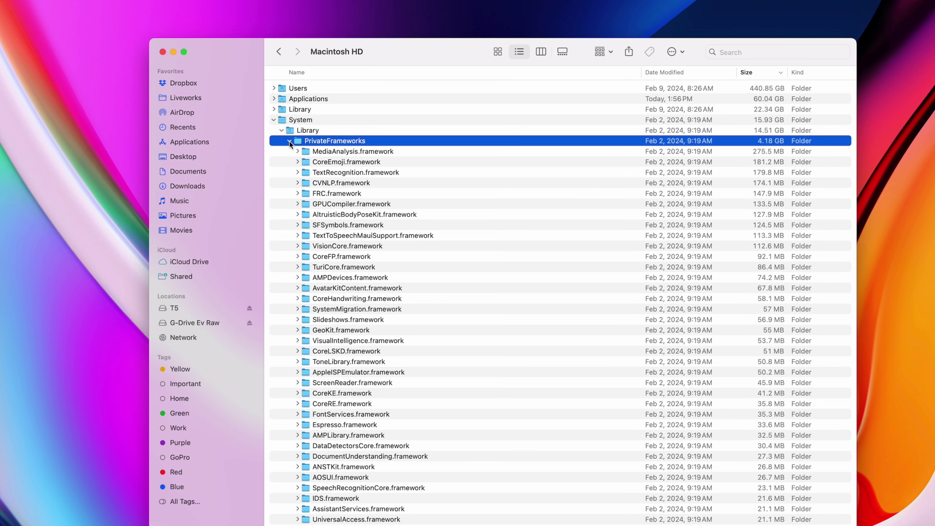
pyautogui.click(289, 140)
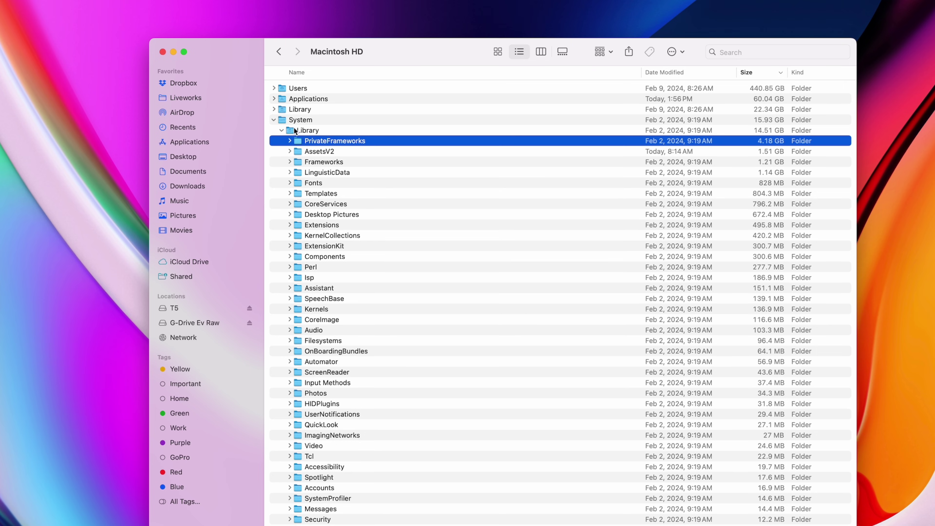
pyautogui.click(281, 130)
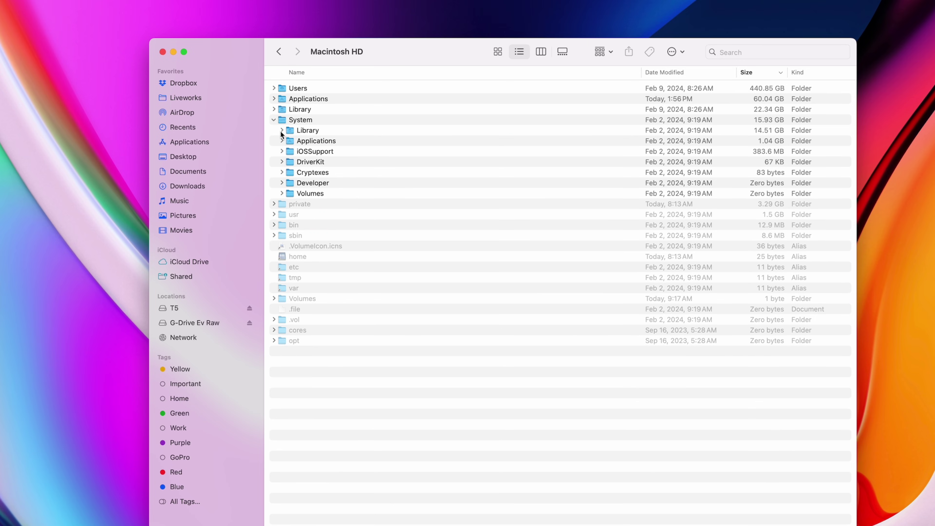
# Expand the top-level Library and make the window taller to show more rows.
pyautogui.click(274, 109)
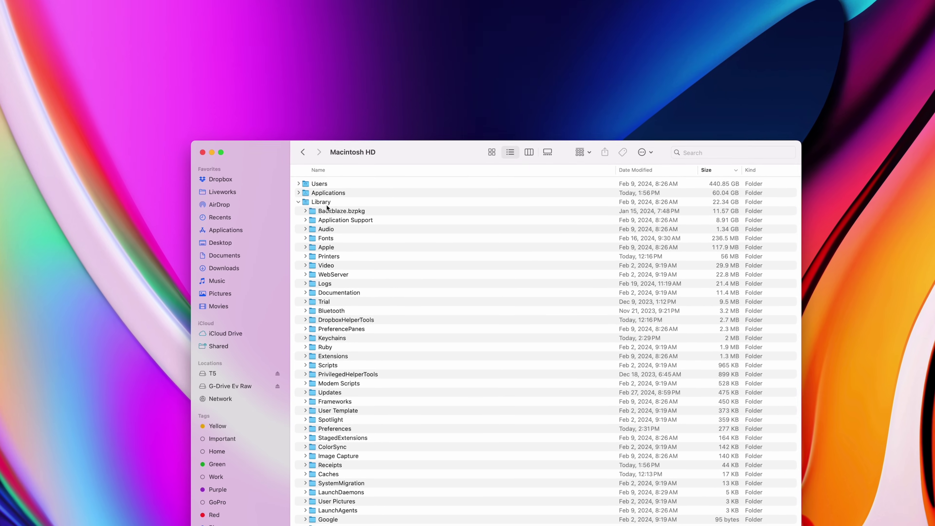
pyautogui.moveTo(377, 142); pyautogui.dragTo(379, 6)
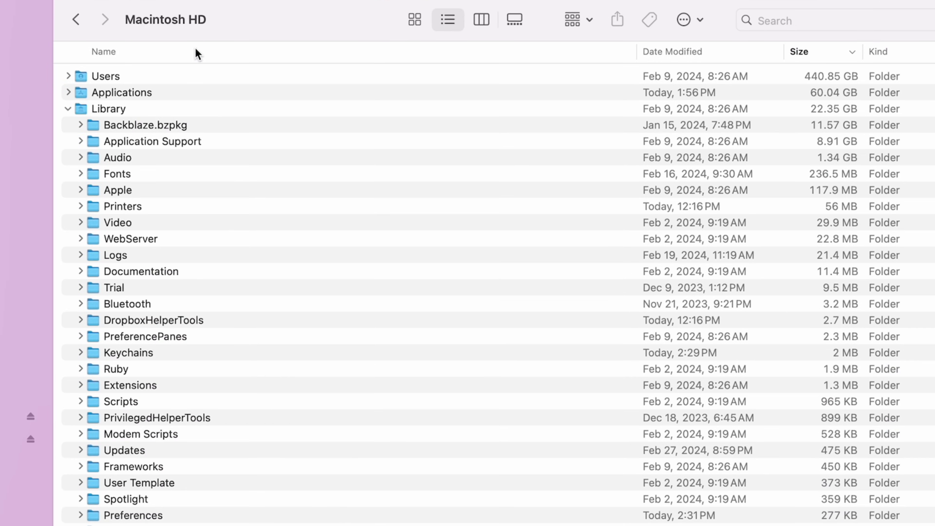
pyautogui.click(384, 78)
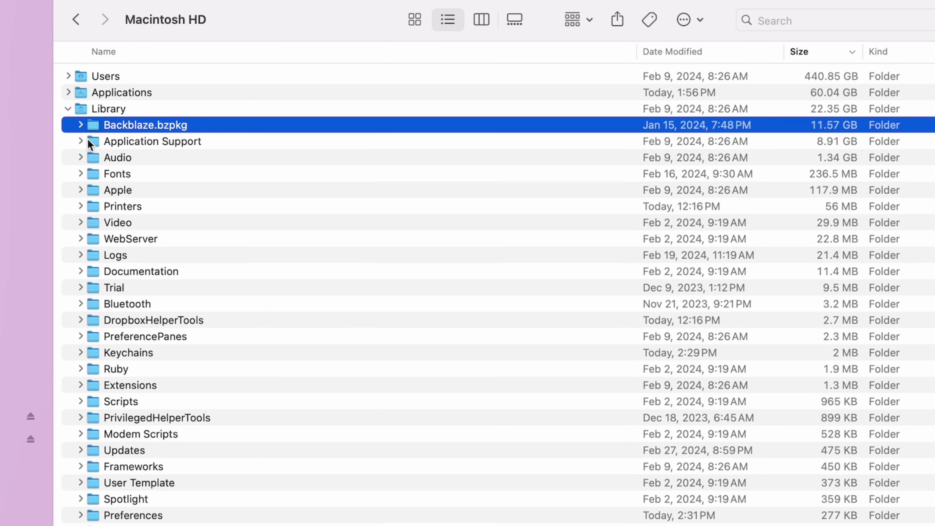
# Drill into Application Support › Adobe › CameraRaw › CameraProfiles to check their sizes.
pyautogui.click(79, 141)
pyautogui.click(162, 158)
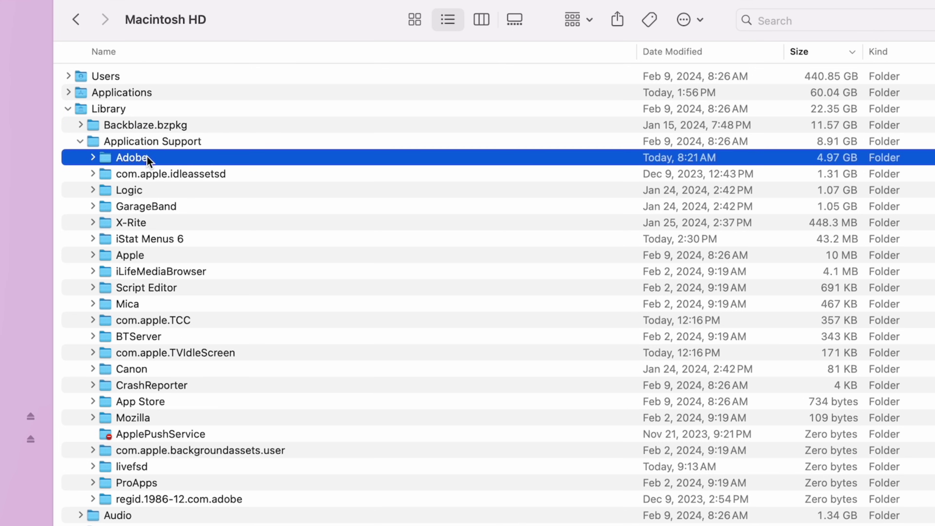
pyautogui.click(93, 157)
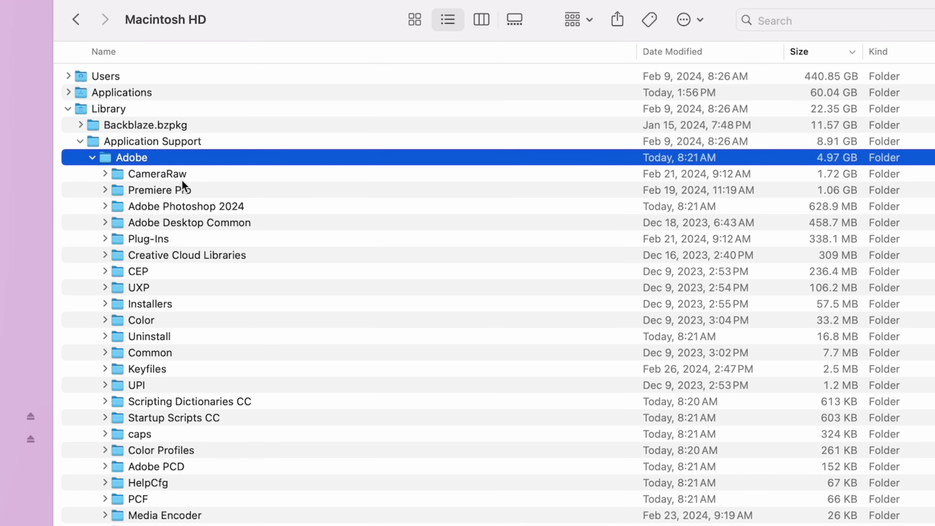
pyautogui.click(178, 174)
pyautogui.click(105, 174)
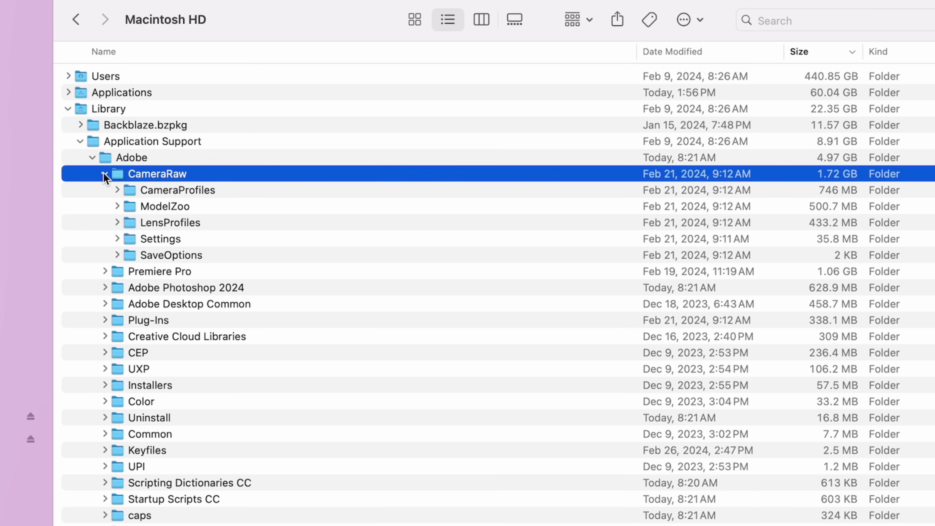
pyautogui.click(118, 190)
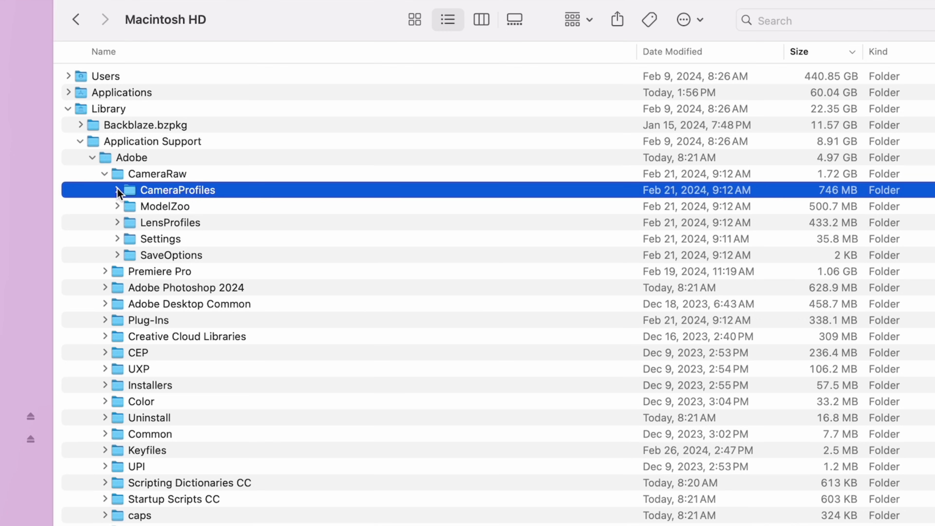
pyautogui.click(117, 190)
# Collapse CameraProfiles, CameraRaw, Adobe and Application Support again.
pyautogui.click(117, 190)
pyautogui.click(105, 174)
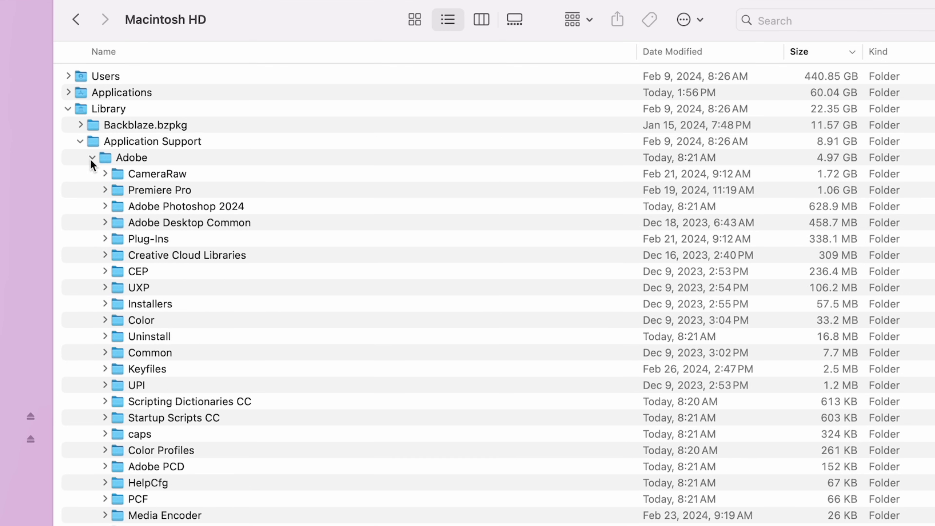
pyautogui.click(92, 158)
pyautogui.click(92, 143)
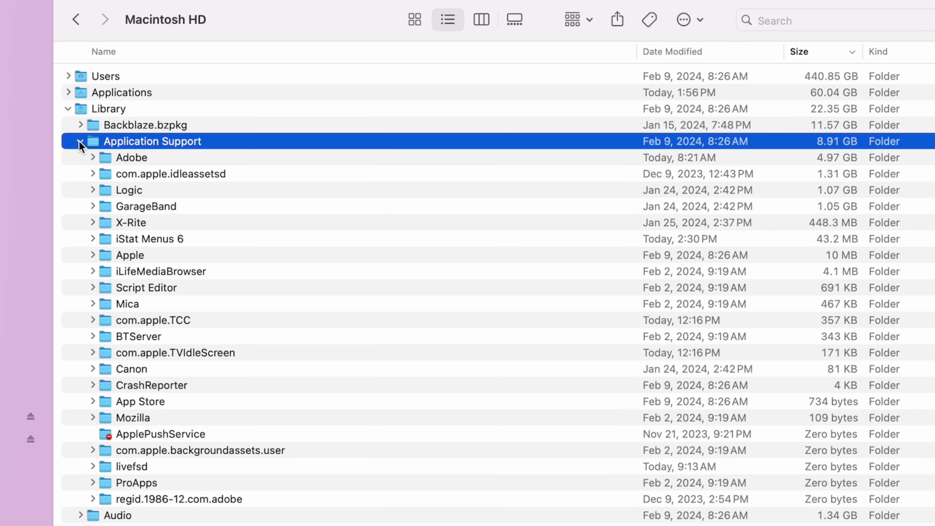
pyautogui.click(80, 142)
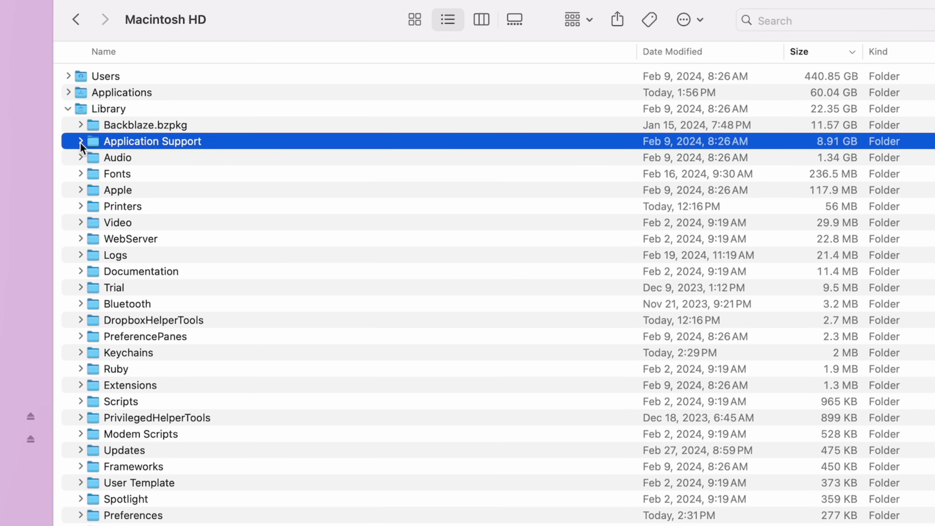
# Open Audio › Apple Loops › Apple, then select the 984.4 MB Apple Loops folder.
pyautogui.click(89, 156)
pyautogui.click(81, 157)
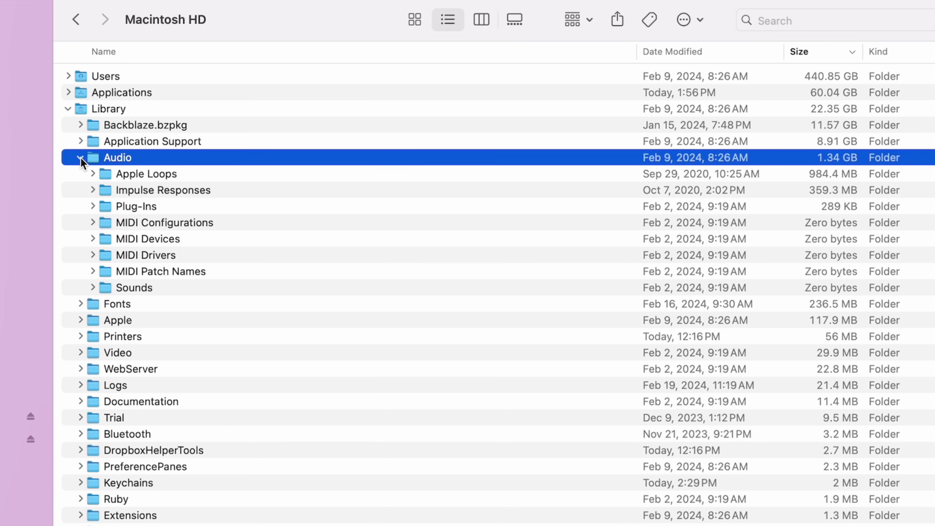
pyautogui.click(92, 174)
pyautogui.click(117, 191)
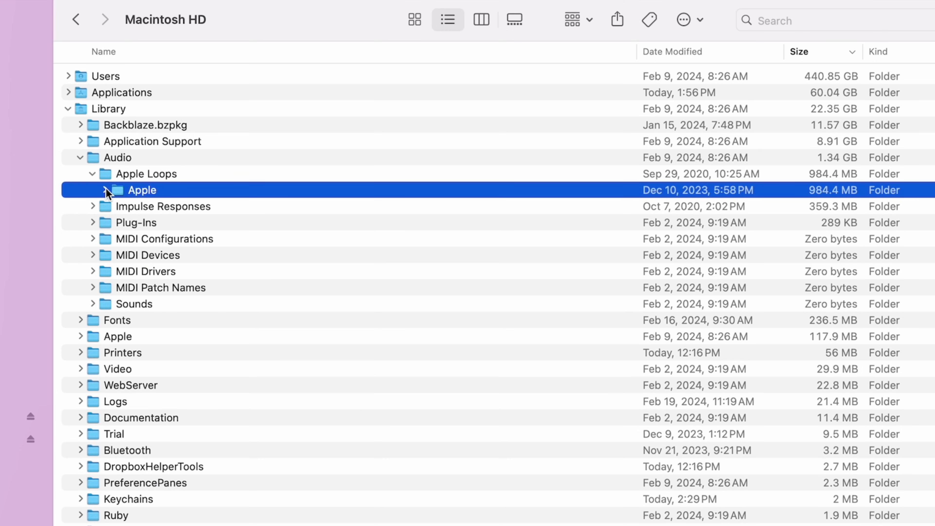
pyautogui.click(105, 190)
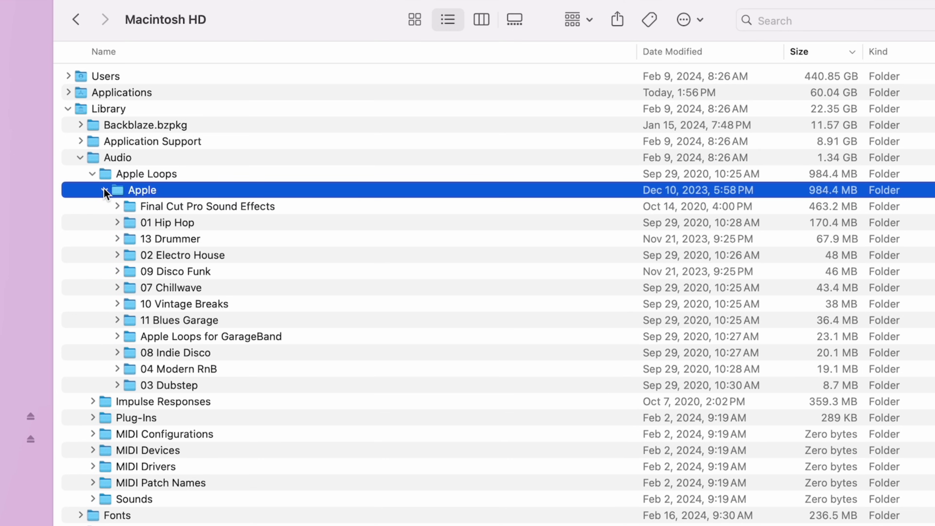
pyautogui.click(104, 190)
pyautogui.click(142, 173)
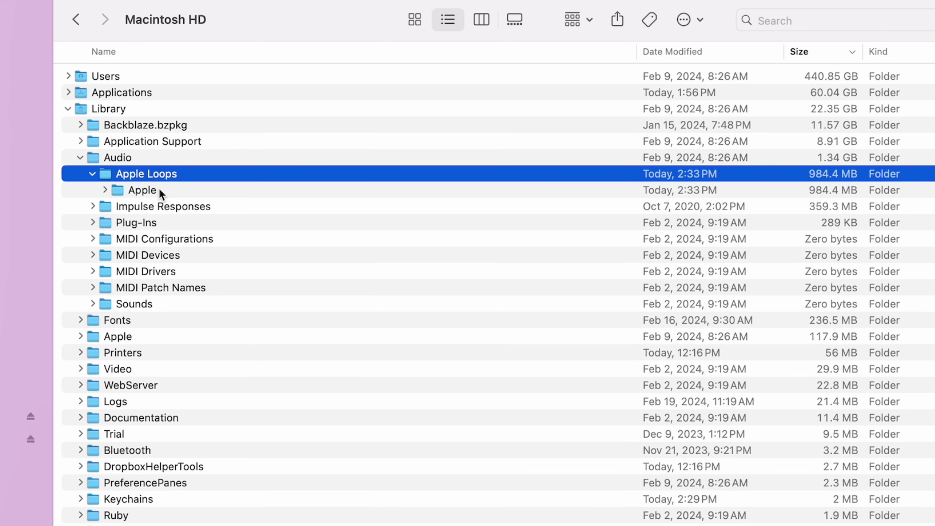
# Trash Apple Loops, authorizing with the account password, then collapse Audio.
pyautogui.press('super+BackSpace')
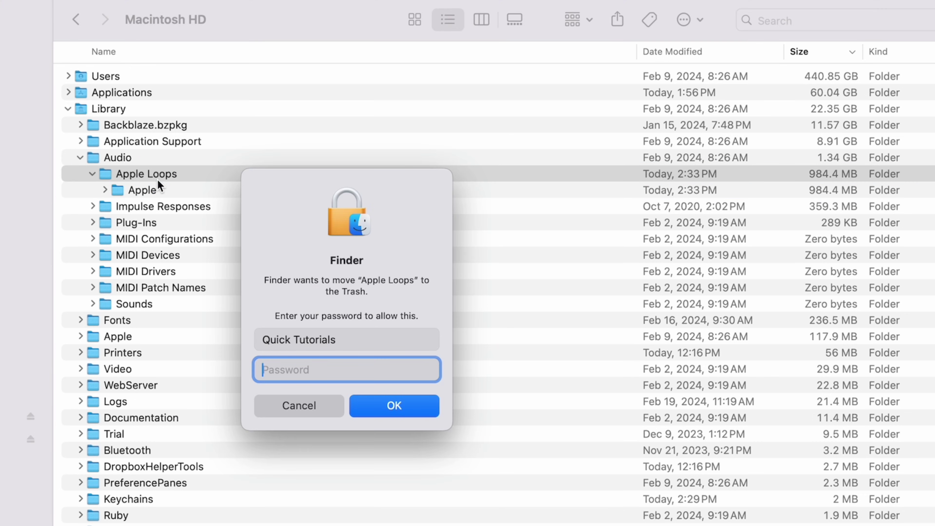
pyautogui.write('•')
pyautogui.press('Return')
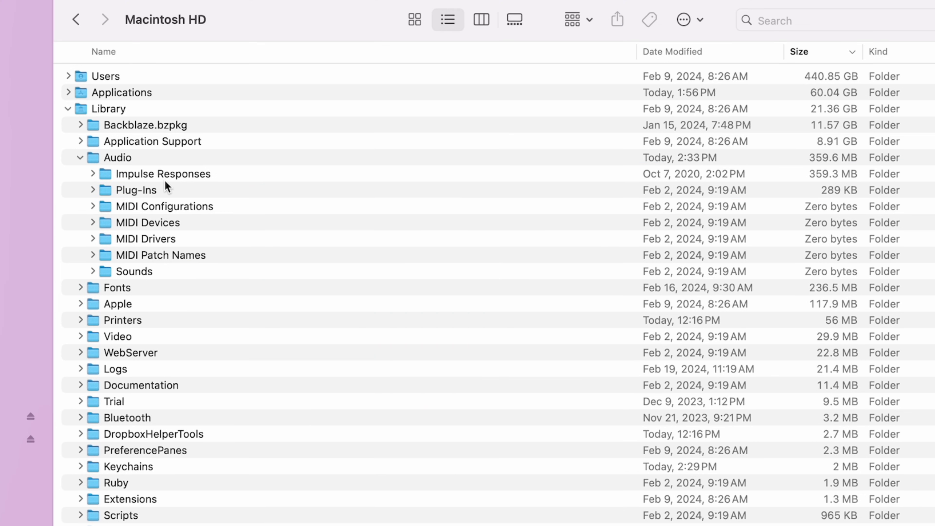
pyautogui.click(79, 157)
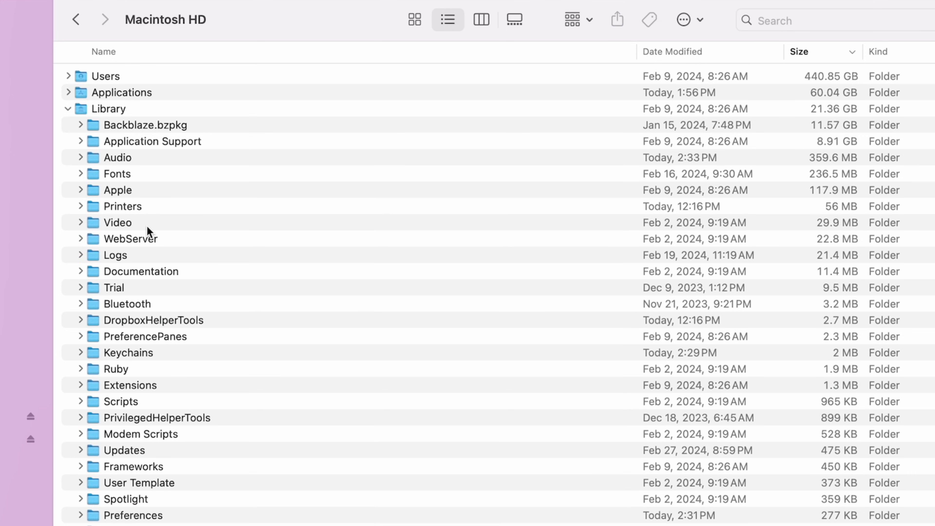
# Collapse Library and expand Users down into the home folder.
pyautogui.click(68, 109)
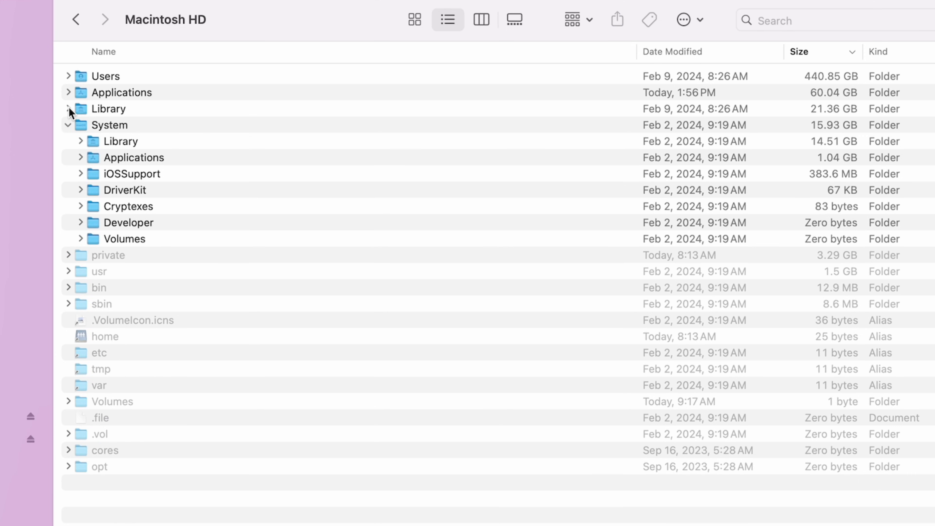
pyautogui.click(68, 76)
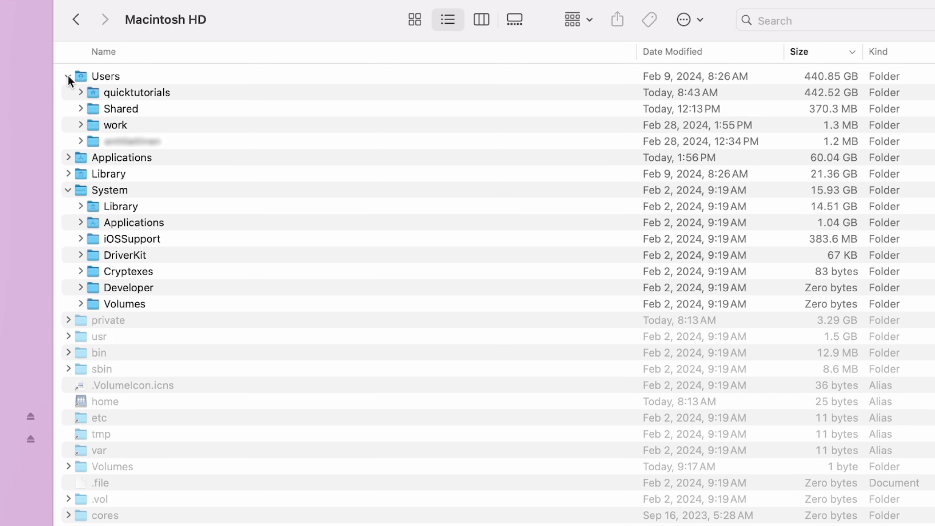
pyautogui.click(81, 93)
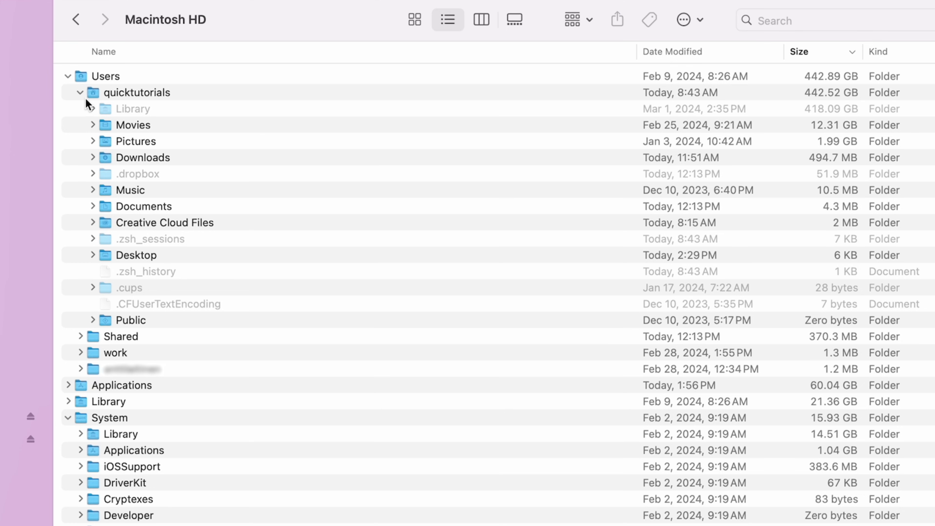
# Expand Movies and the home Library, then open CloudStorage to its Dropbox folder.
pyautogui.click(161, 128)
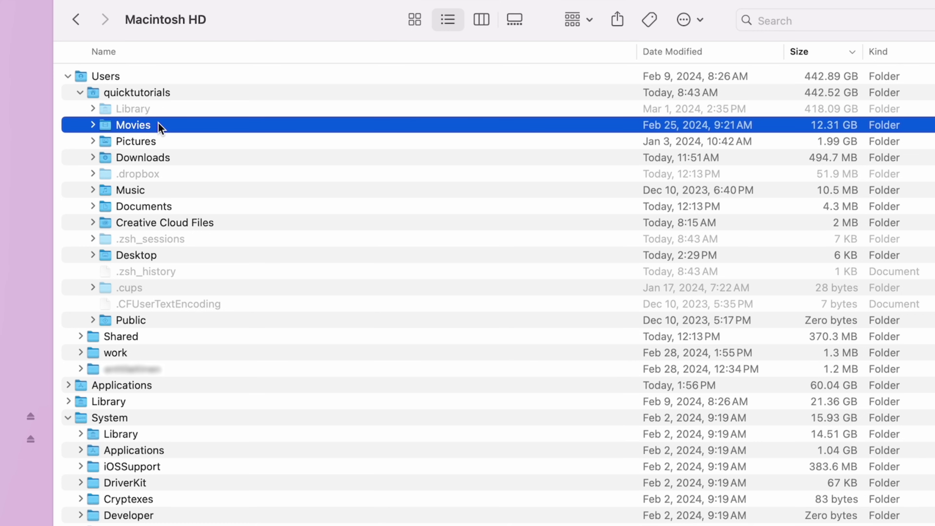
pyautogui.click(93, 126)
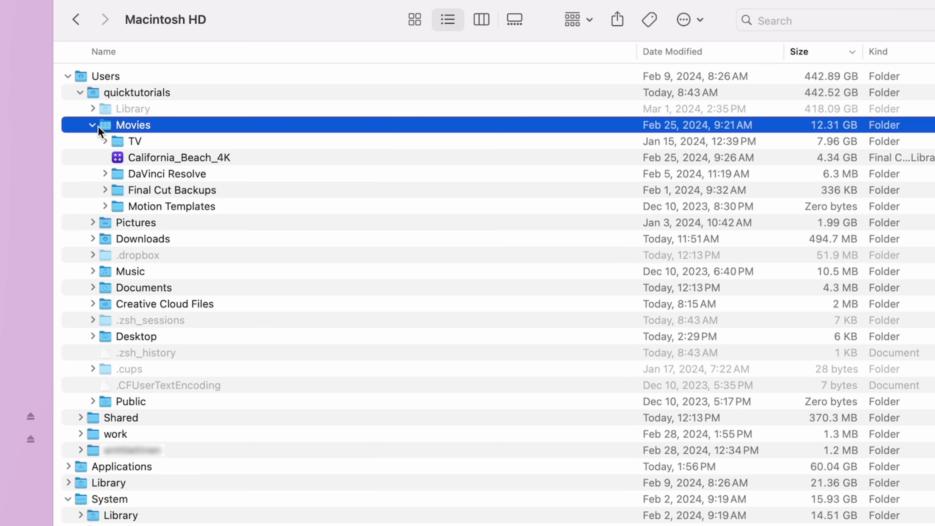
pyautogui.click(92, 109)
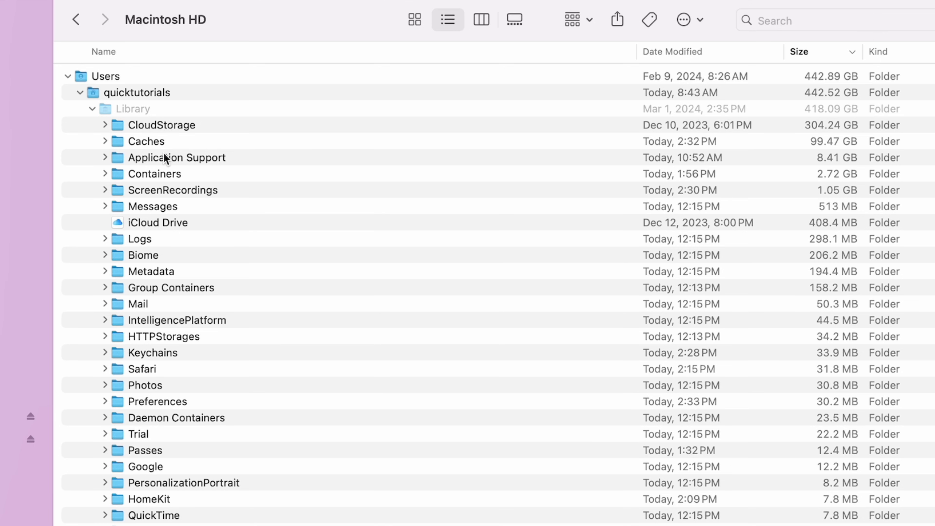
pyautogui.click(204, 128)
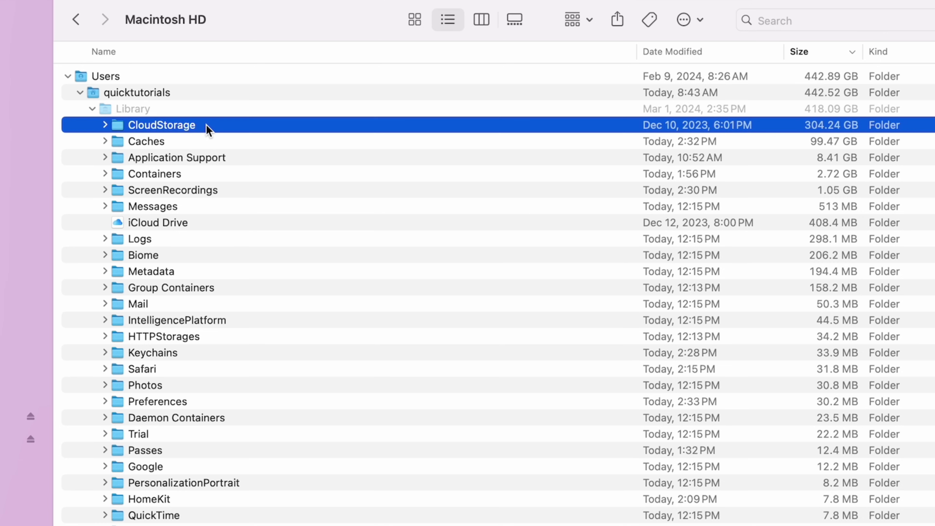
pyautogui.click(105, 125)
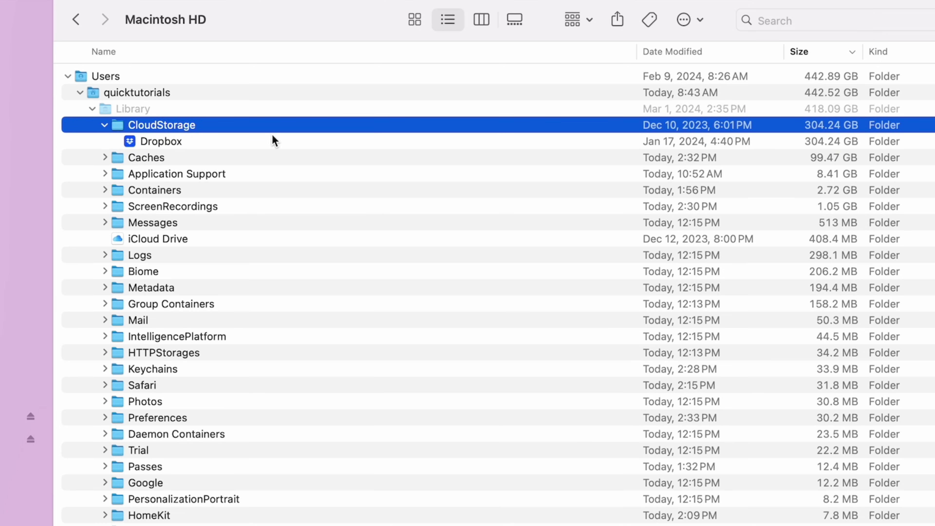
pyautogui.click(235, 143)
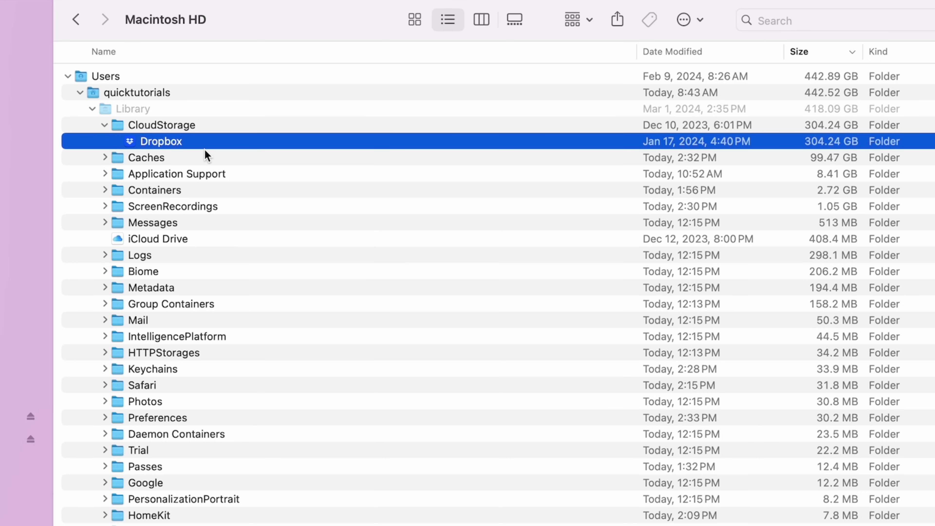
# Expand Caches and its Adobe folder to reveal the After Effects cache.
pyautogui.click(195, 157)
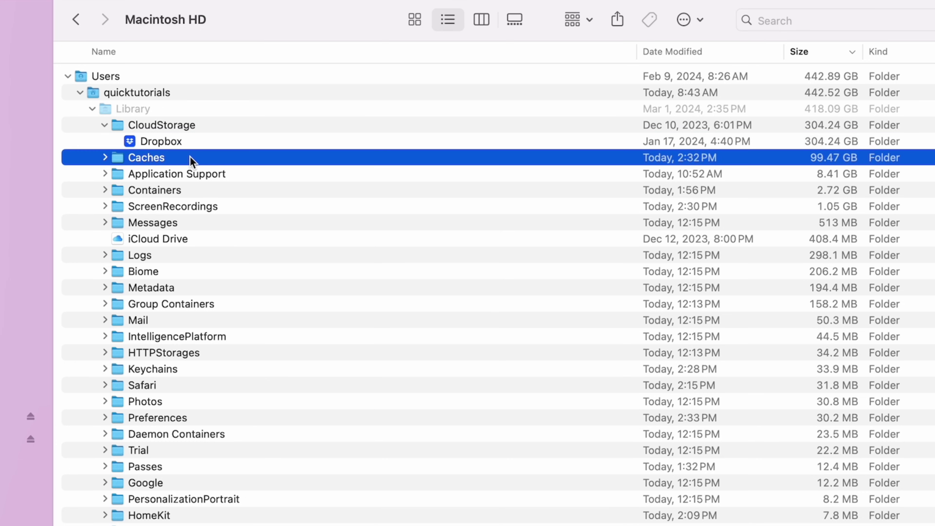
pyautogui.click(105, 157)
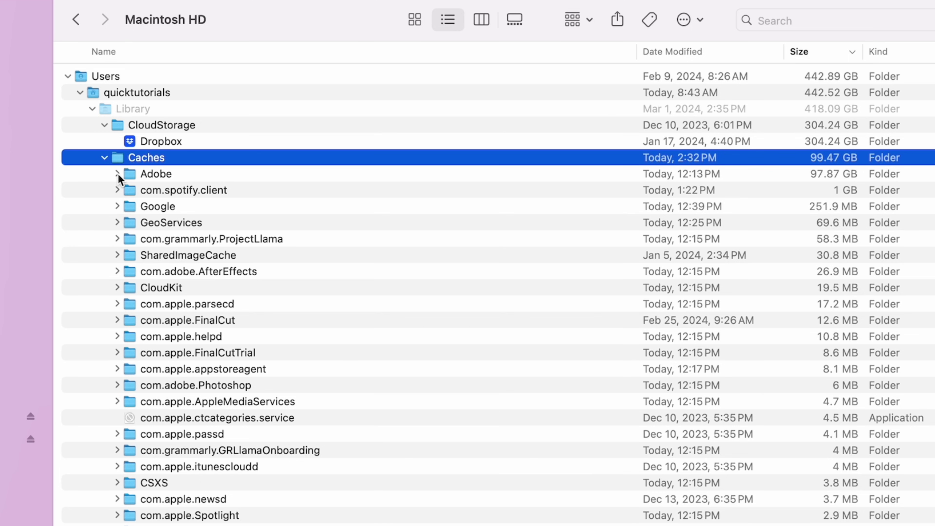
pyautogui.click(118, 173)
# Trash the After Effects 24.2, 24.1 and 24.0 cache folders and permanently empty the Trash.
pyautogui.click(148, 190)
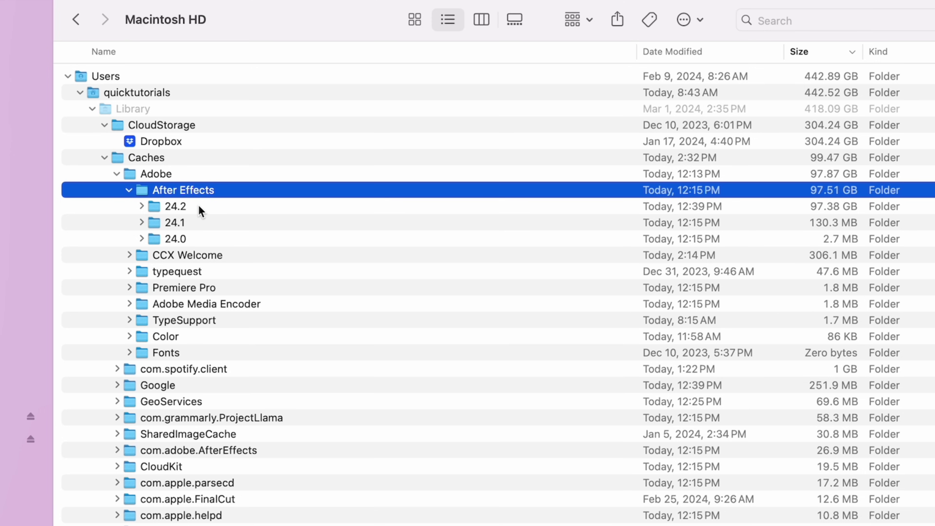
pyautogui.moveTo(200, 211); pyautogui.dragTo(194, 239)
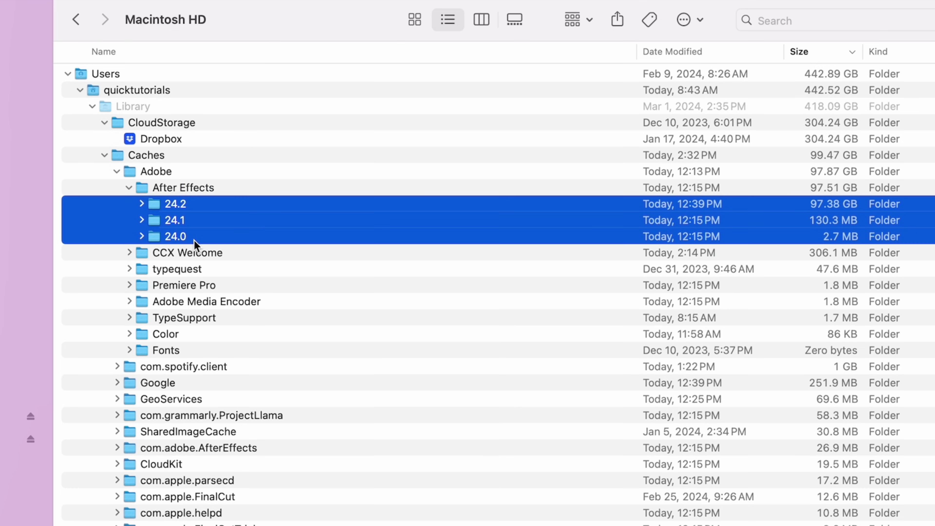
pyautogui.press('super+BackSpace')
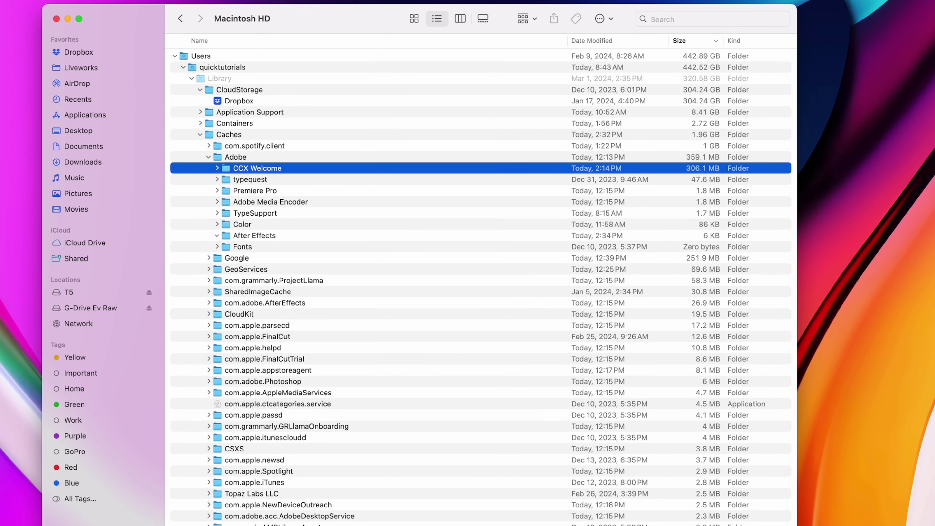
pyautogui.press('super+shift+BackSpace')
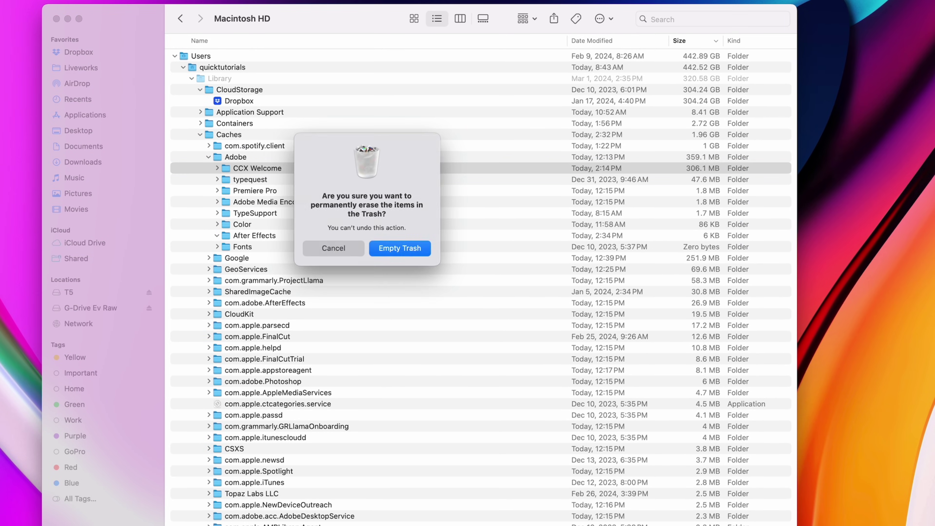
pyautogui.click(396, 249)
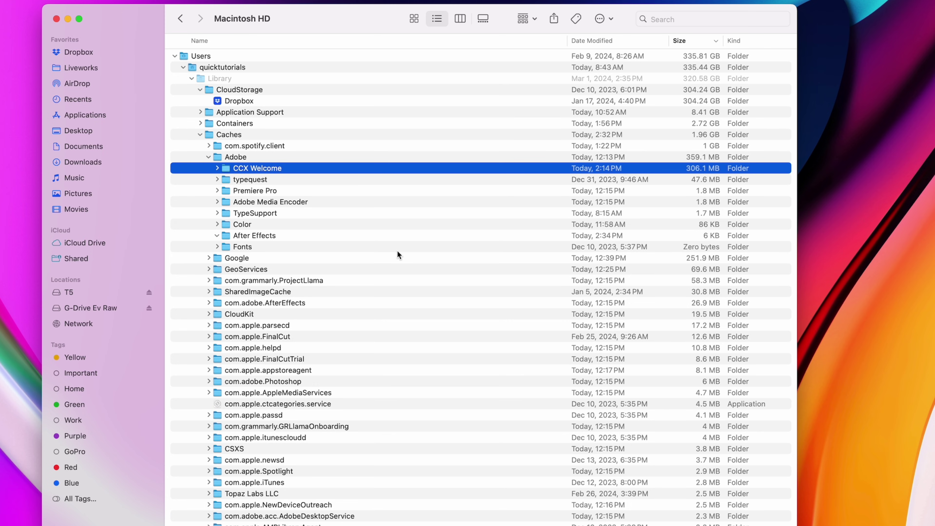
# Collapse Adobe, look over the Google and com.apple.FinalCut caches, then collapse Caches.
pyautogui.click(209, 156)
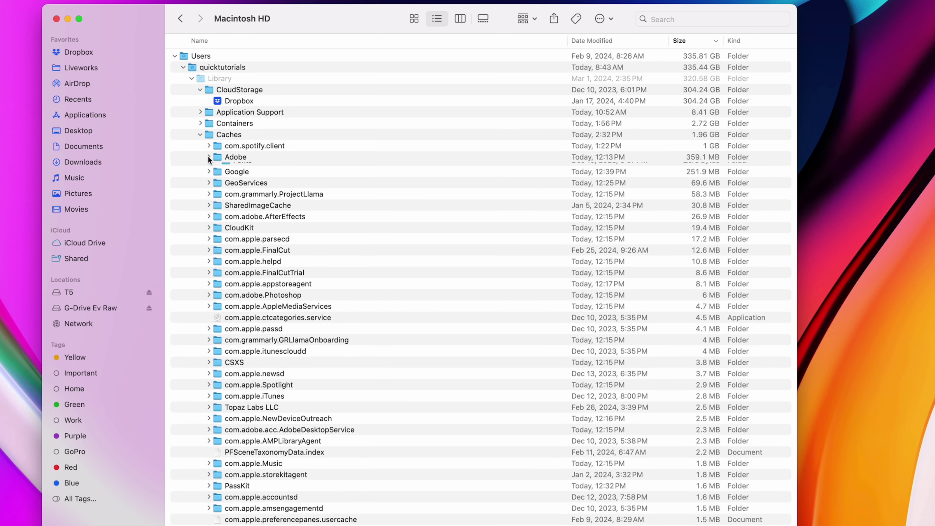
pyautogui.click(239, 169)
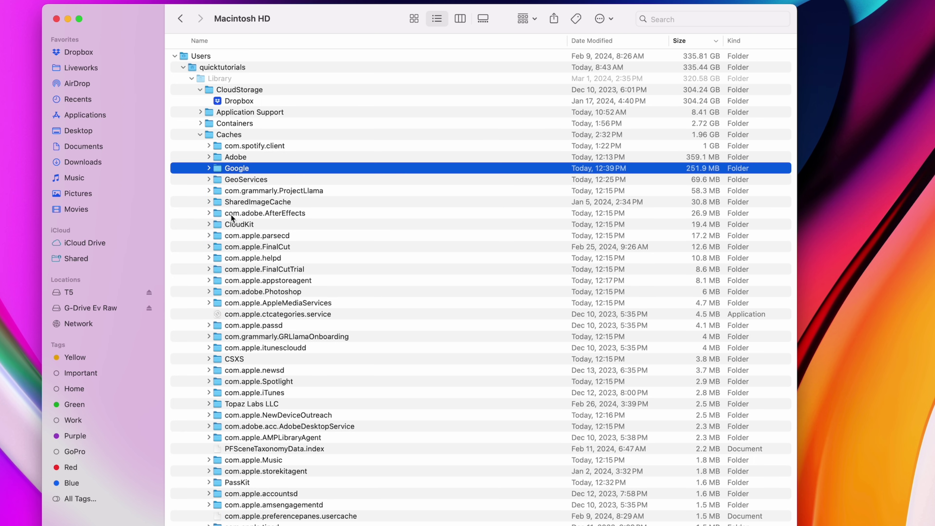
pyautogui.click(240, 247)
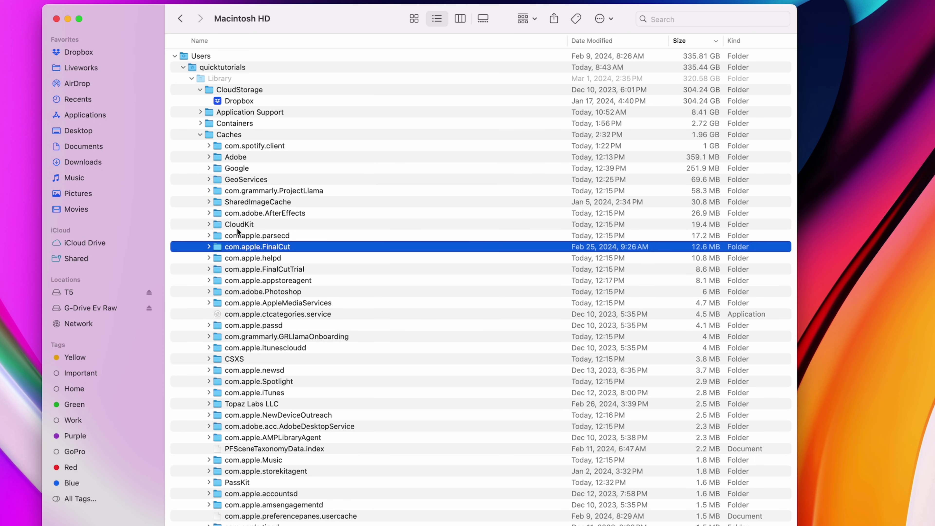
pyautogui.click(201, 135)
# Trash the 1.58 GB movie in ScreenRecordings and collapse the home Library.
pyautogui.click(249, 147)
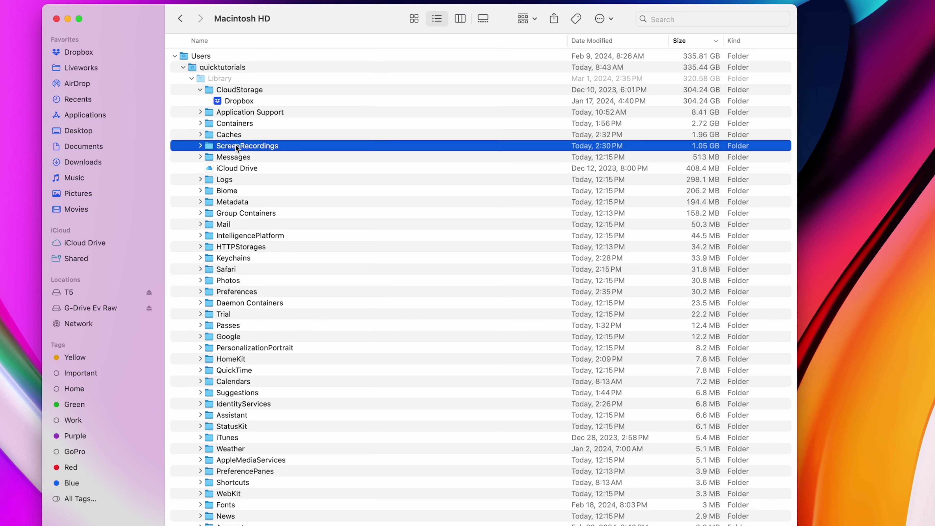
pyautogui.click(200, 145)
pyautogui.click(267, 158)
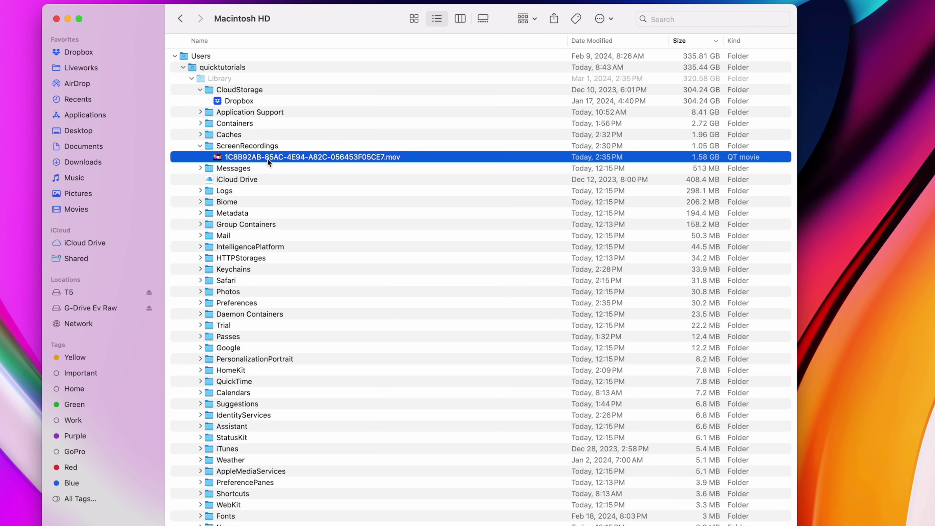
pyautogui.press('super+BackSpace')
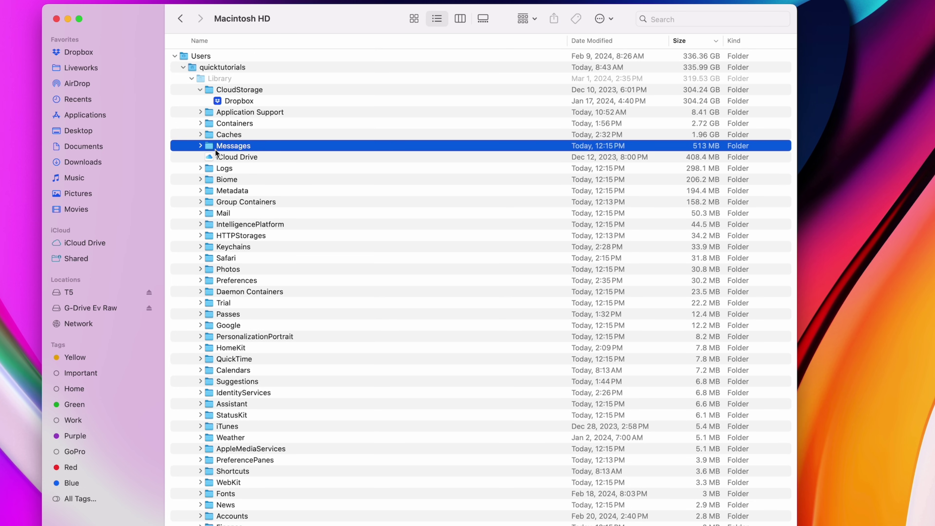
pyautogui.scroll(-20, 249, 145)
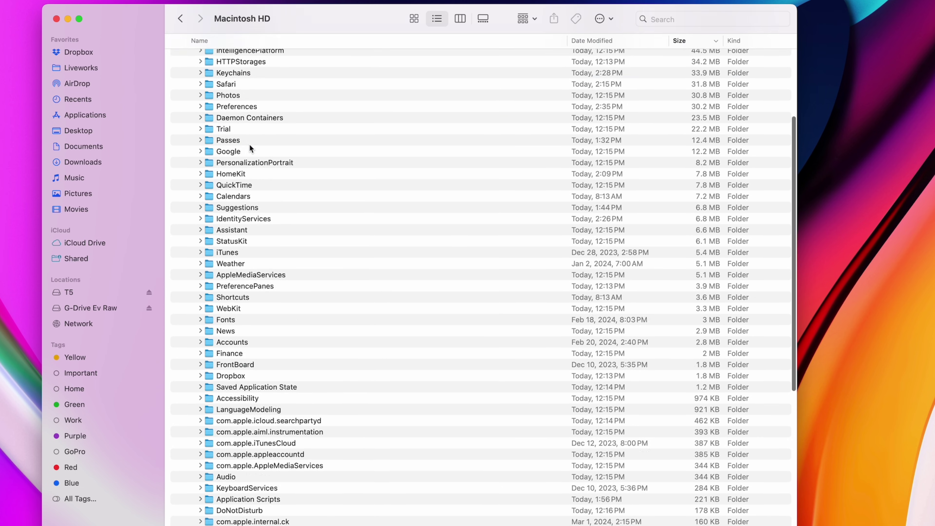
pyautogui.scroll(-2, 249, 147)
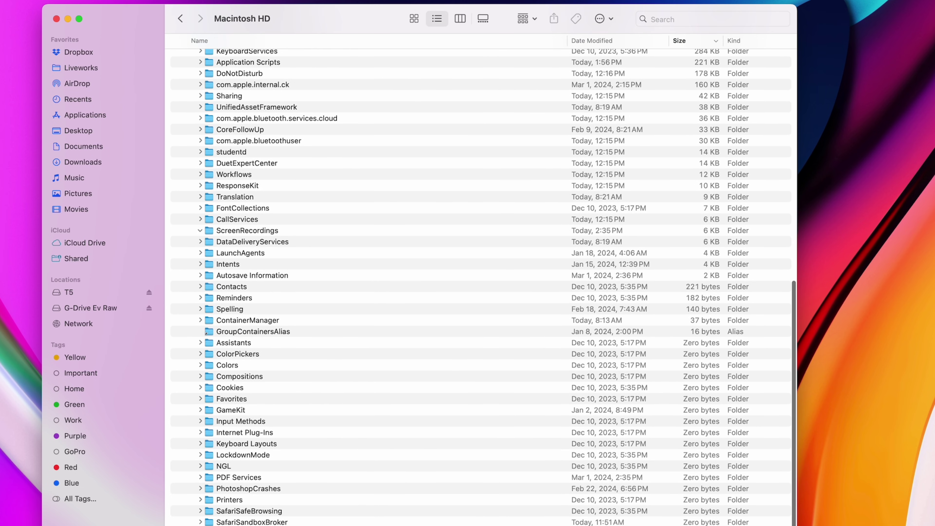
pyautogui.scroll(20, 204, 100)
pyautogui.click(191, 80)
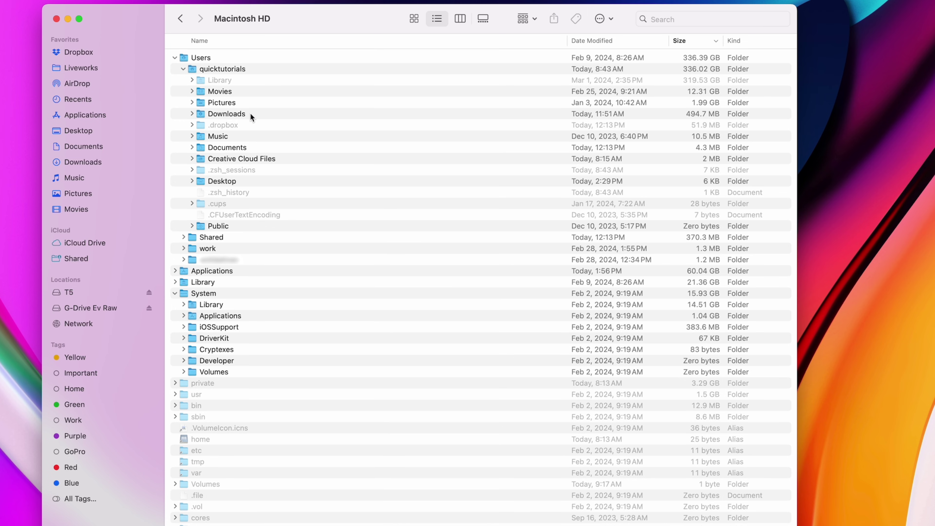
# Open Time Machine settings, showing the SanDisk Ext backup disk with 557.00 GB available.
pyautogui.click(183, 248)
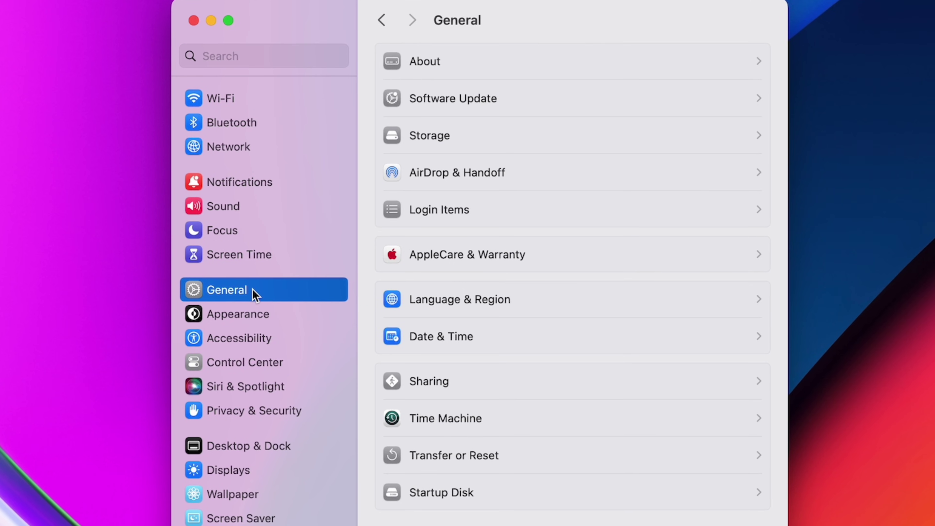
pyautogui.click(474, 423)
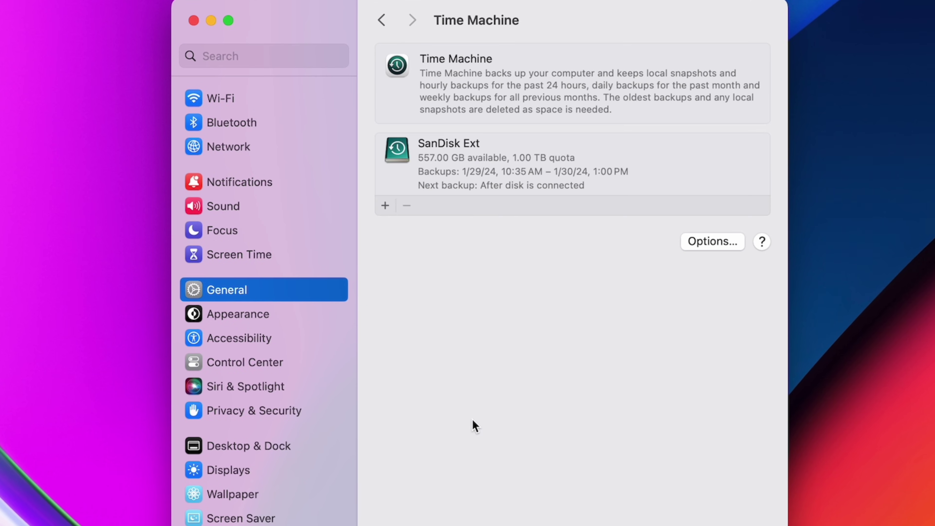
# Set Time Machine's Backup Frequency option to Manually, then close System Settings.
pyautogui.click(705, 246)
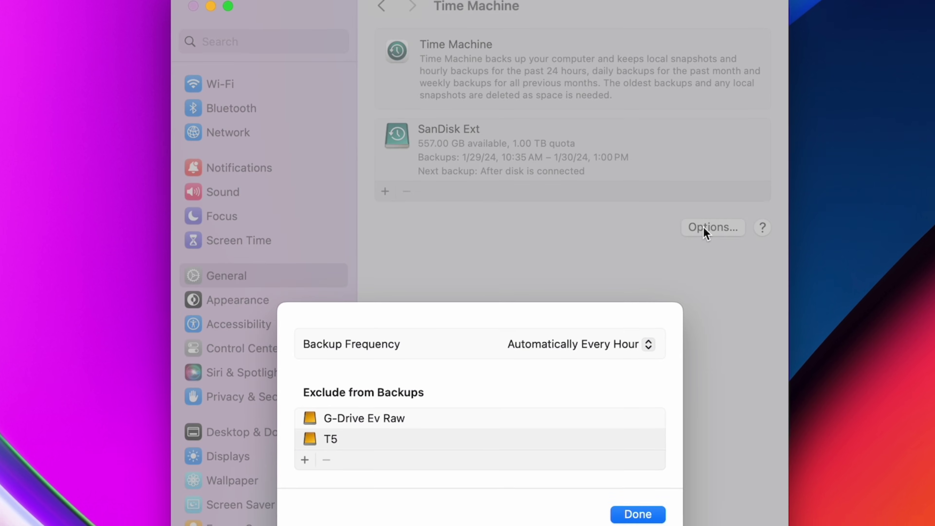
pyautogui.click(589, 193)
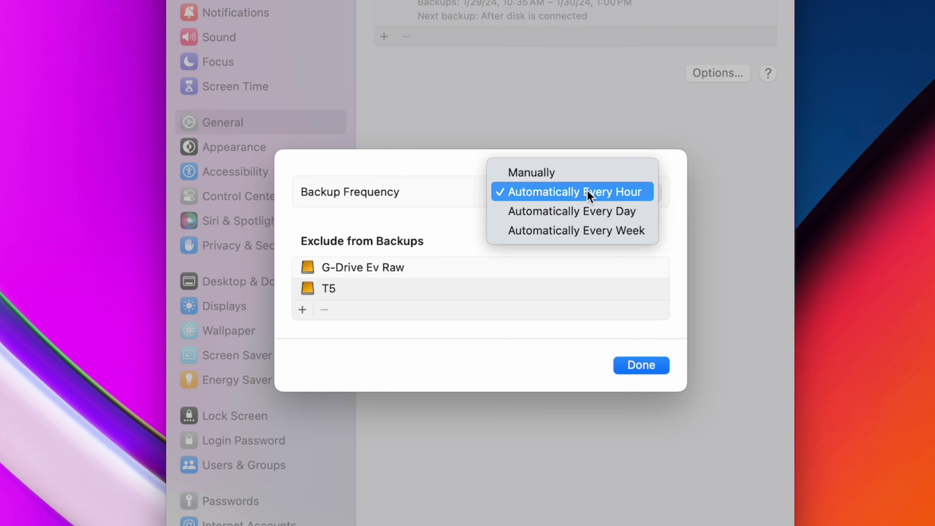
pyautogui.click(589, 173)
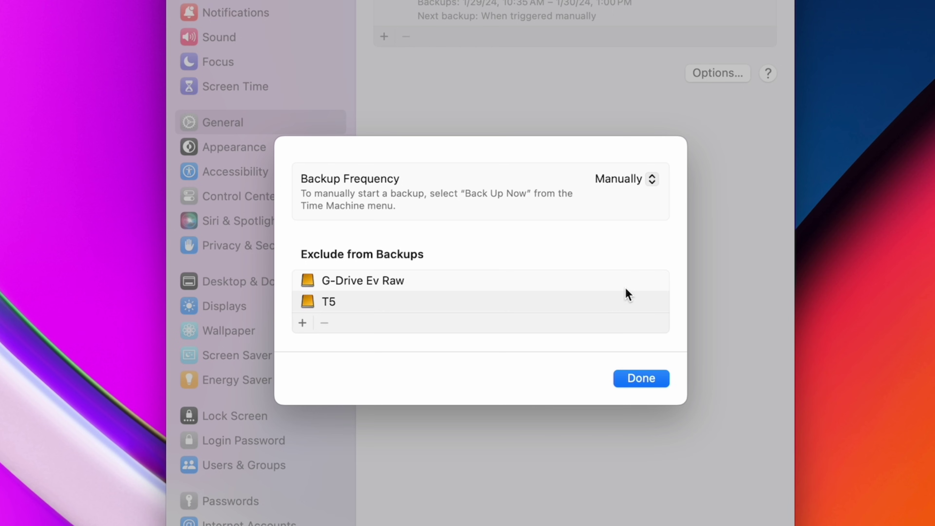
pyautogui.click(652, 380)
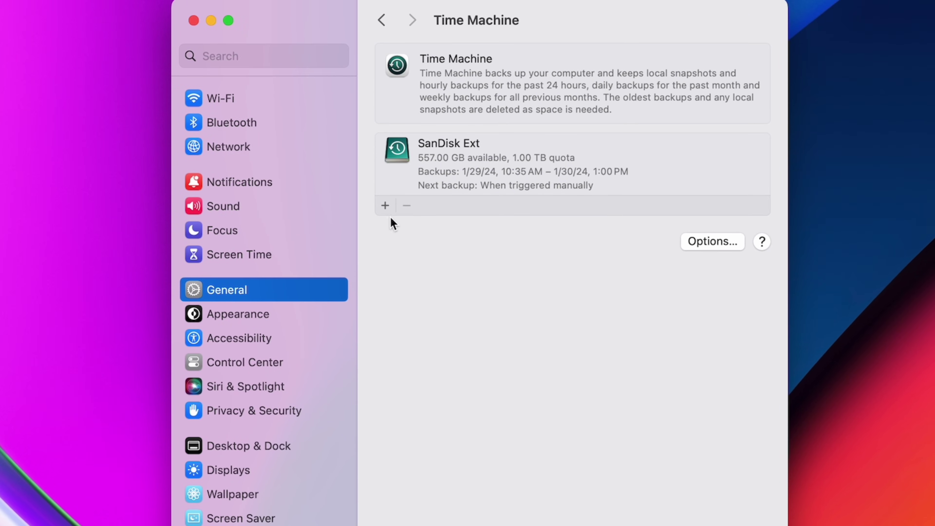
pyautogui.click(193, 21)
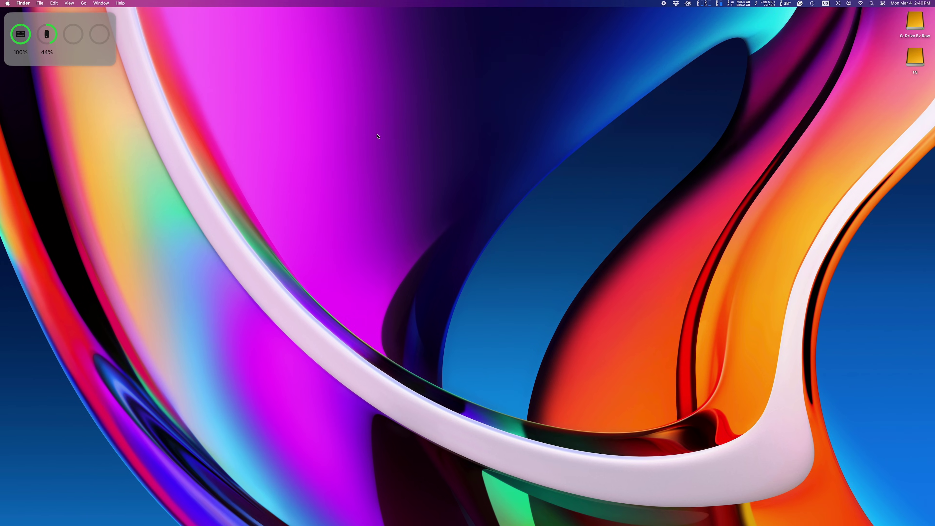